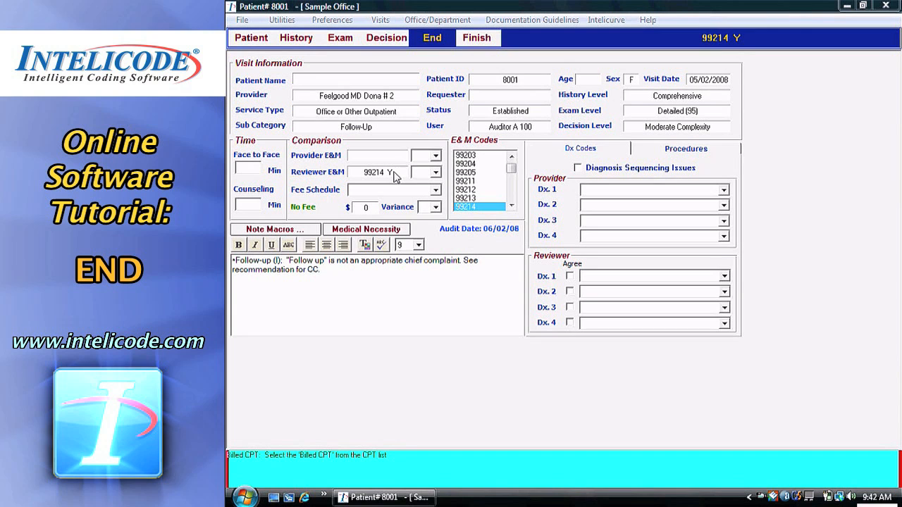
# Step: Set the provider's billed E&M code to 99215 and replace it with 99213
pyautogui.click(513, 205)
pyautogui.scroll(-1, 512, 206)
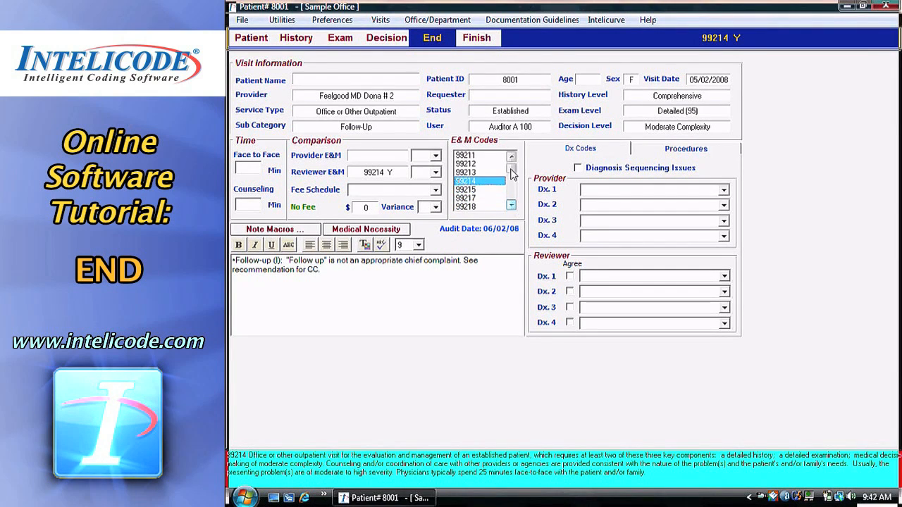
pyautogui.click(463, 189)
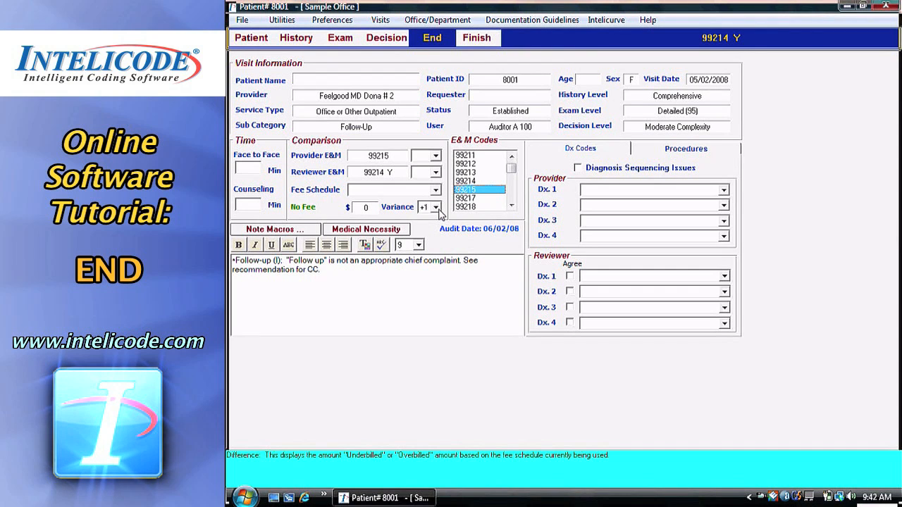
pyautogui.click(470, 172)
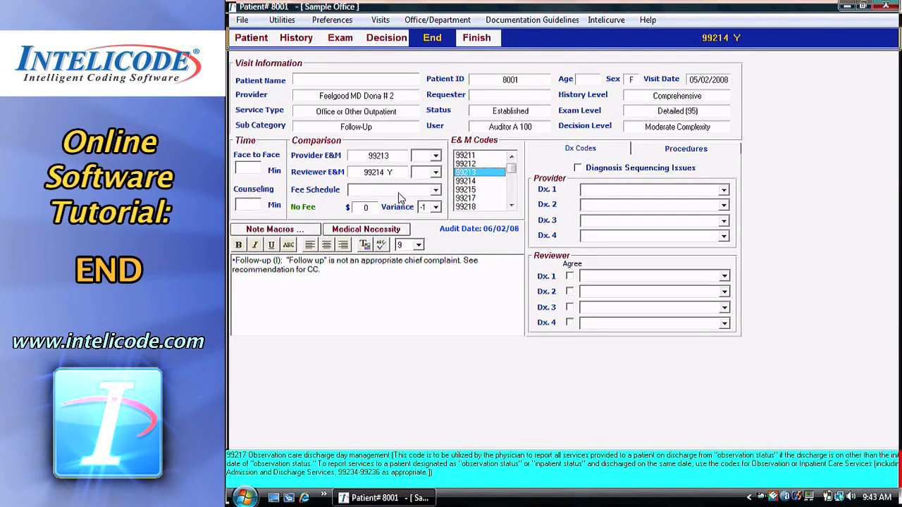
# Step: In the medical necessity review, answer No on the presenting problem supporting the level of service and manually override the reviewer E&M with 99213
pyautogui.click(398, 232)
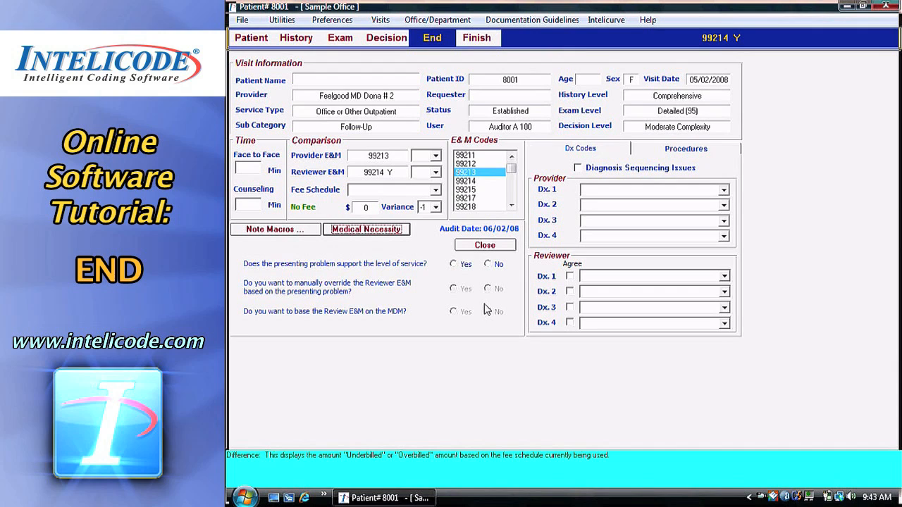
pyautogui.click(489, 265)
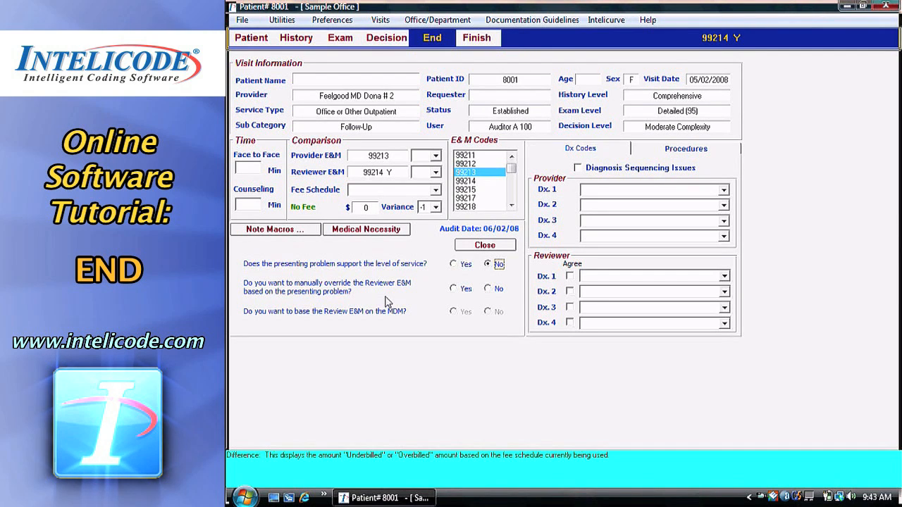
pyautogui.click(455, 290)
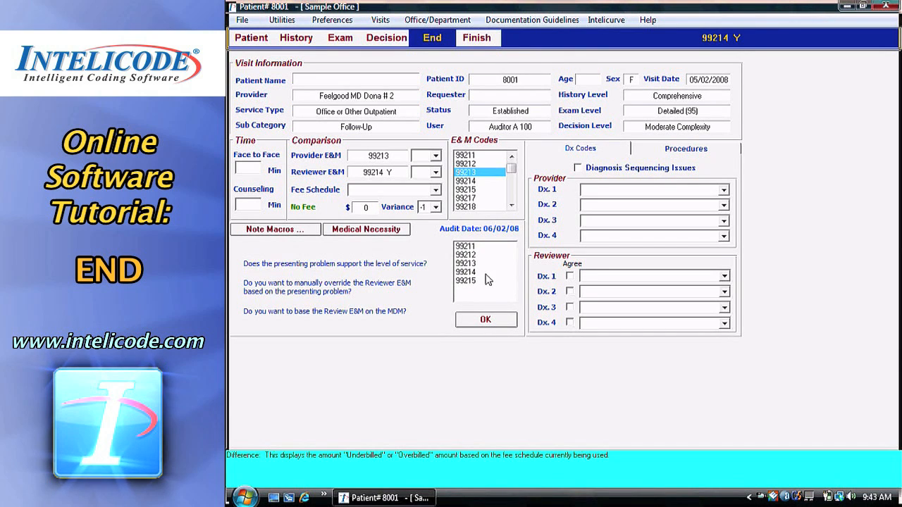
pyautogui.click(471, 264)
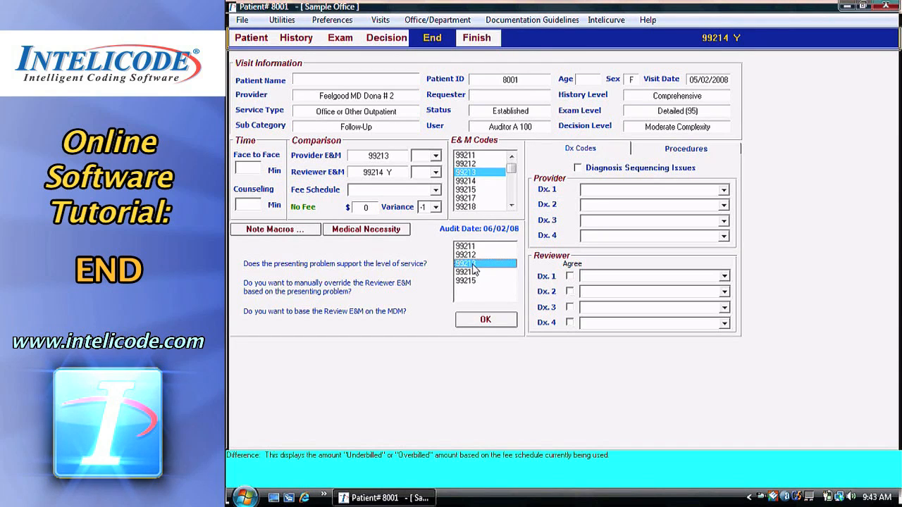
pyautogui.click(475, 320)
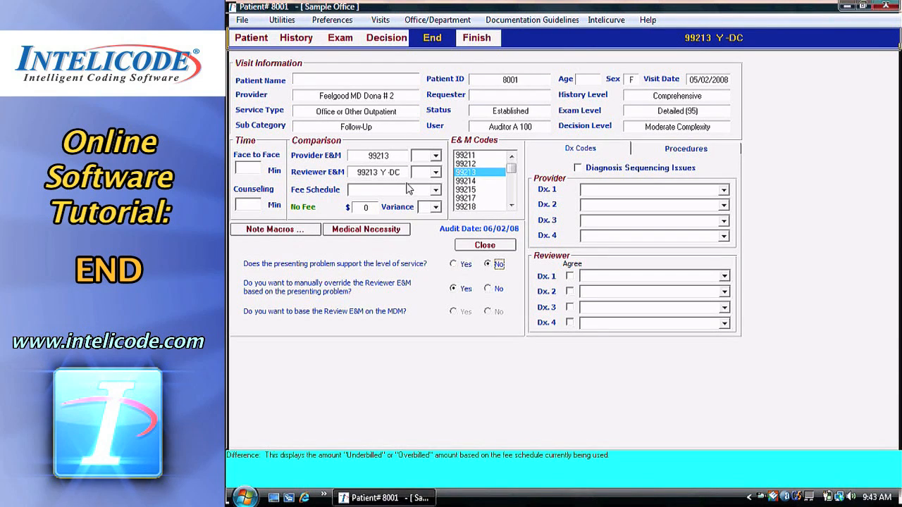
# Step: Decline the manual override, switch basing the reviewer E&M on the MDM from Yes to No, and close the medical necessity review
pyautogui.click(488, 290)
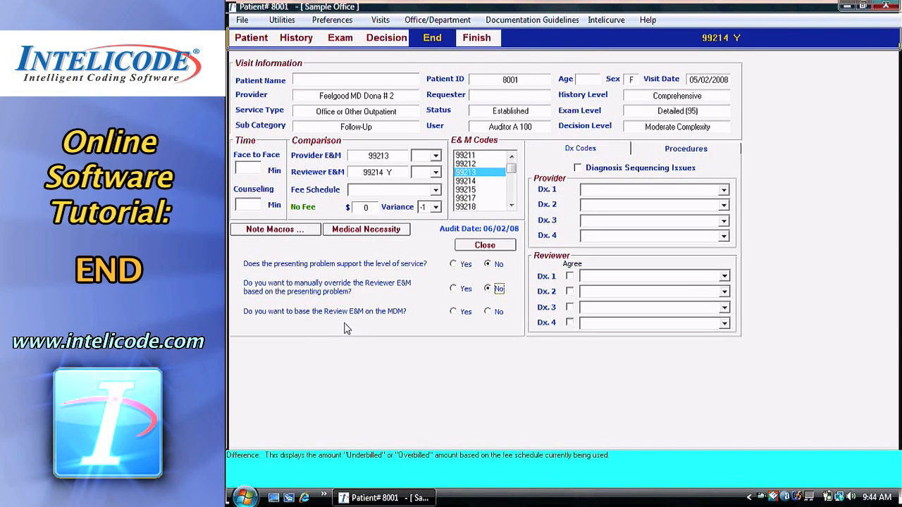
pyautogui.click(454, 312)
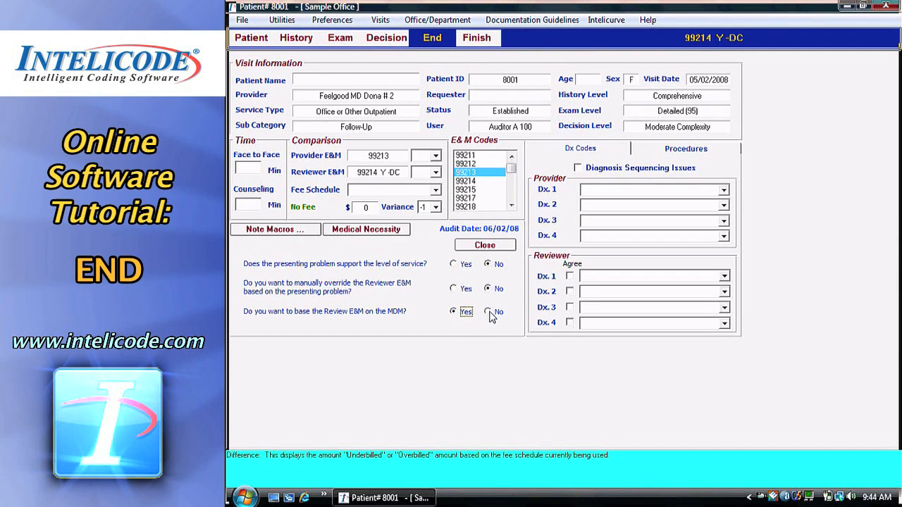
pyautogui.click(488, 313)
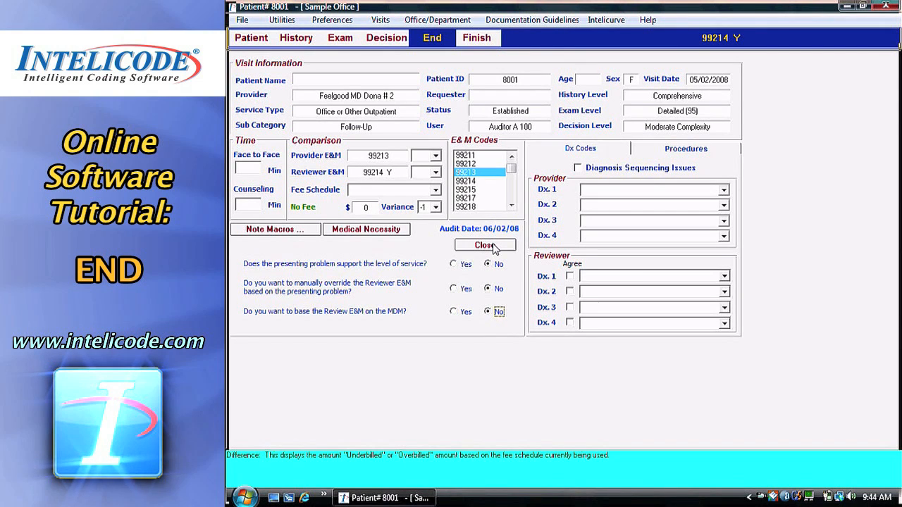
pyautogui.click(493, 246)
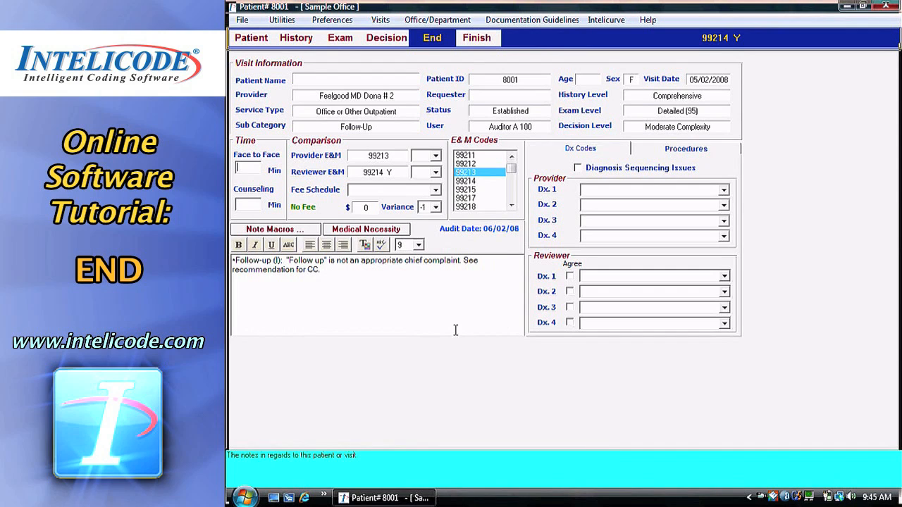
# Step: Look over the list of available note macros and close it without inserting any text
pyautogui.click(306, 234)
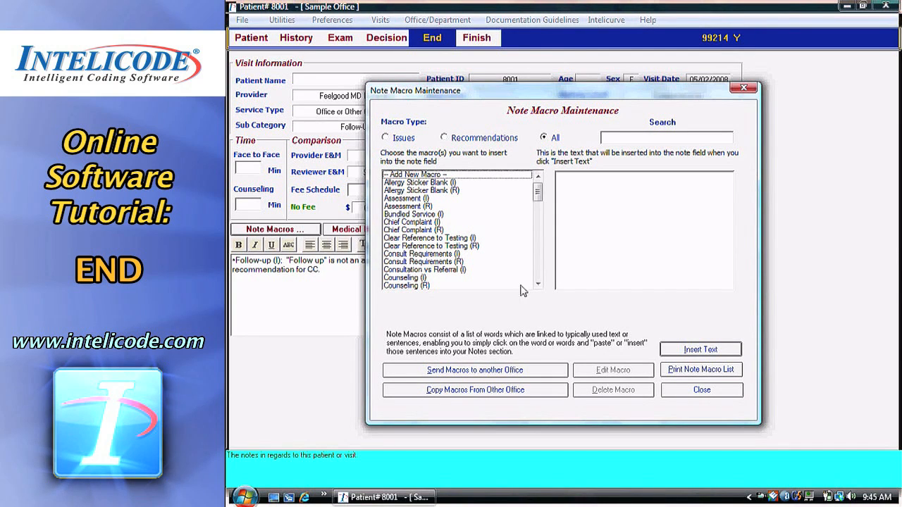
pyautogui.moveTo(538, 192); pyautogui.dragTo(534, 151)
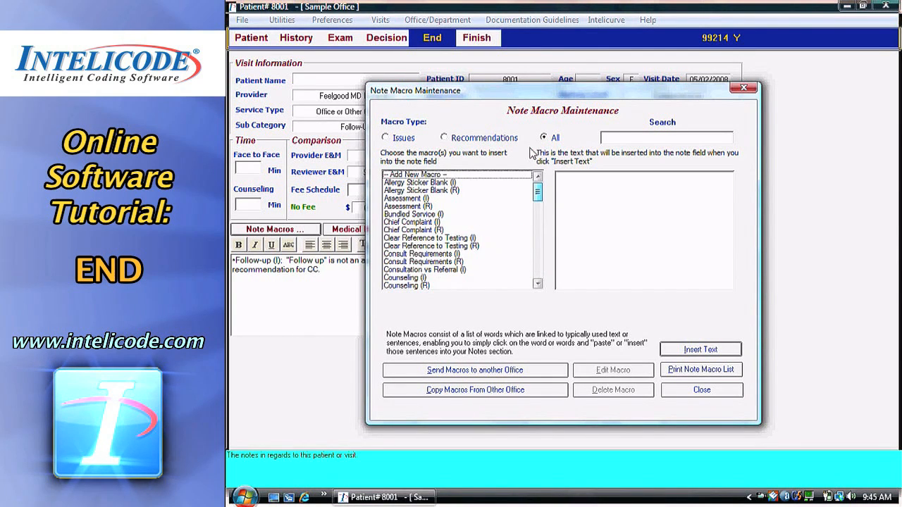
pyautogui.click(708, 391)
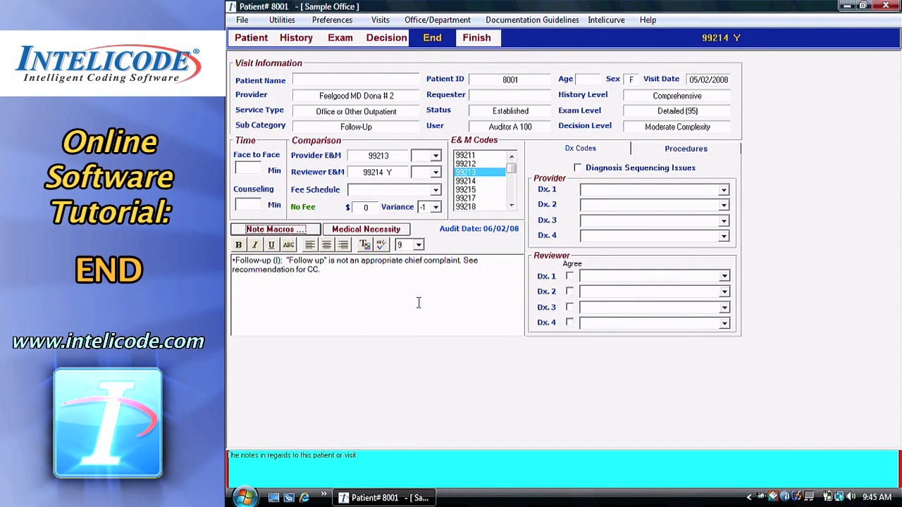
# Step: Enter 30 minutes of face-to-face time and 20 minutes of counseling time for the visit
pyautogui.click(240, 167)
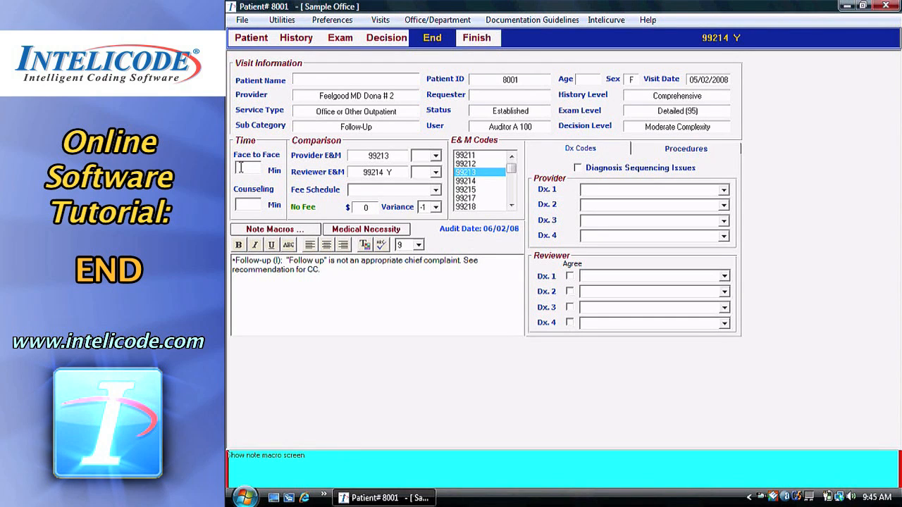
pyautogui.write('30')
pyautogui.press('Tab')
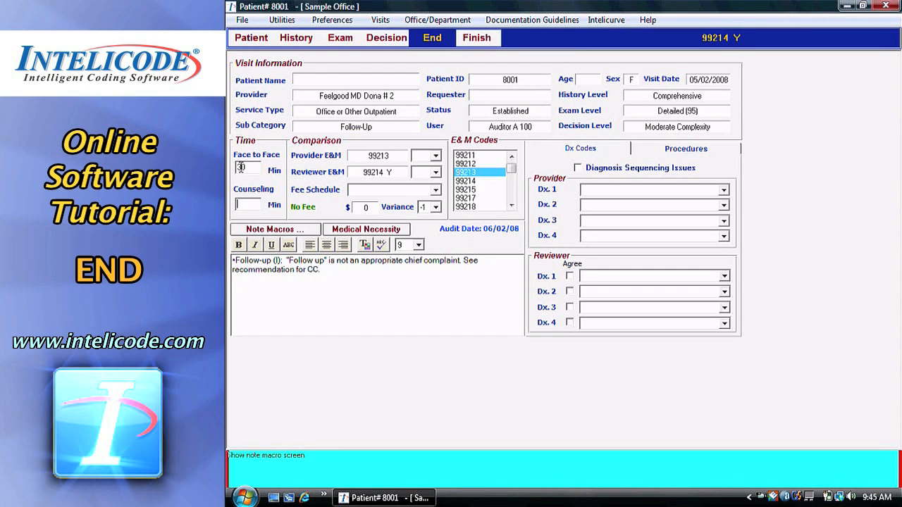
pyautogui.write('20')
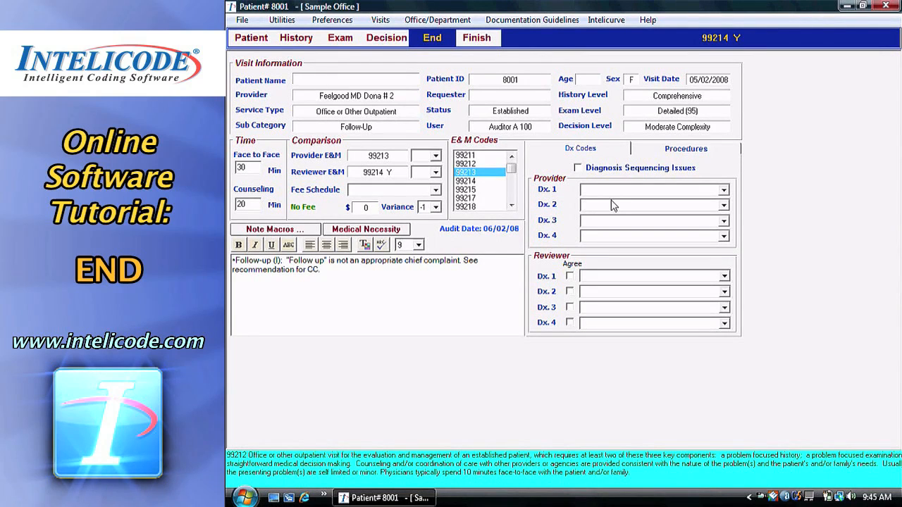
# Step: Enter the provider's diagnoses as 465.9 ACUTE URI NOS for Dx. 1 and 401.9 HYPERTENSION NOS for Dx. 2
pyautogui.click(724, 192)
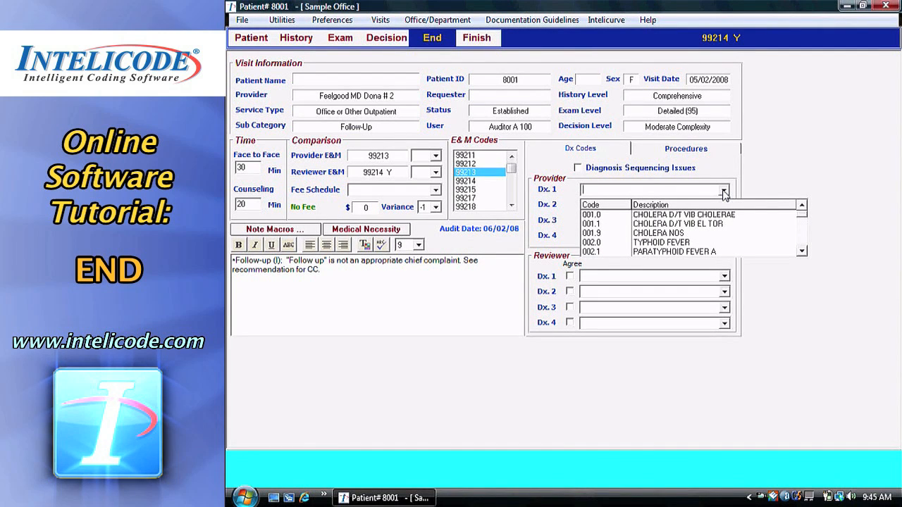
pyautogui.click(724, 192)
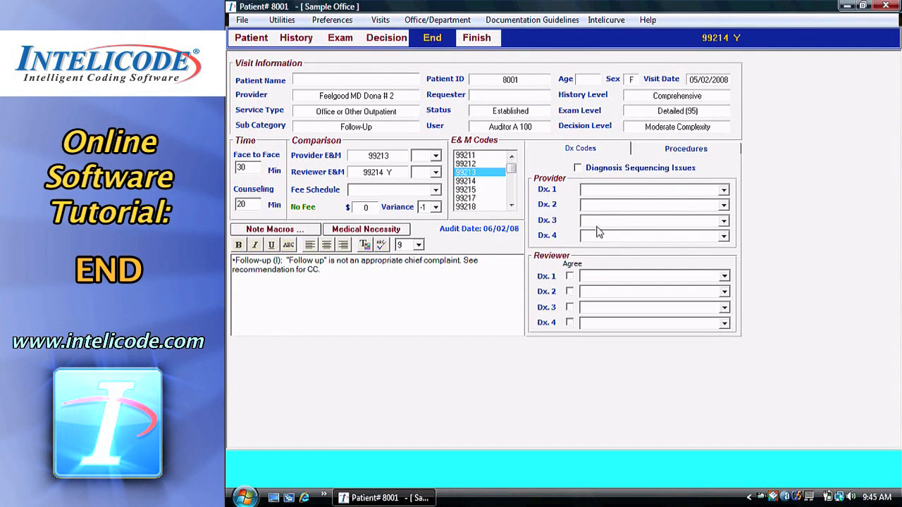
pyautogui.write('5.9')
pyautogui.press('Tab')
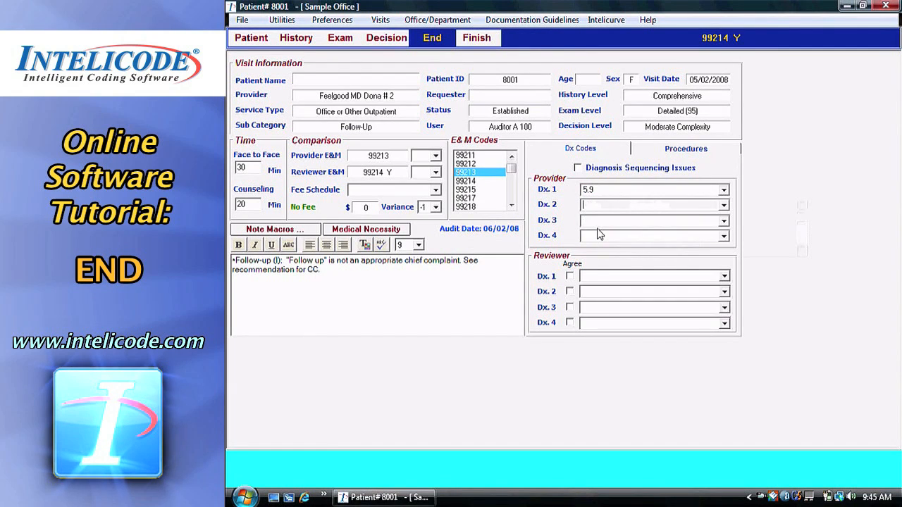
pyautogui.doubleClick(596, 186)
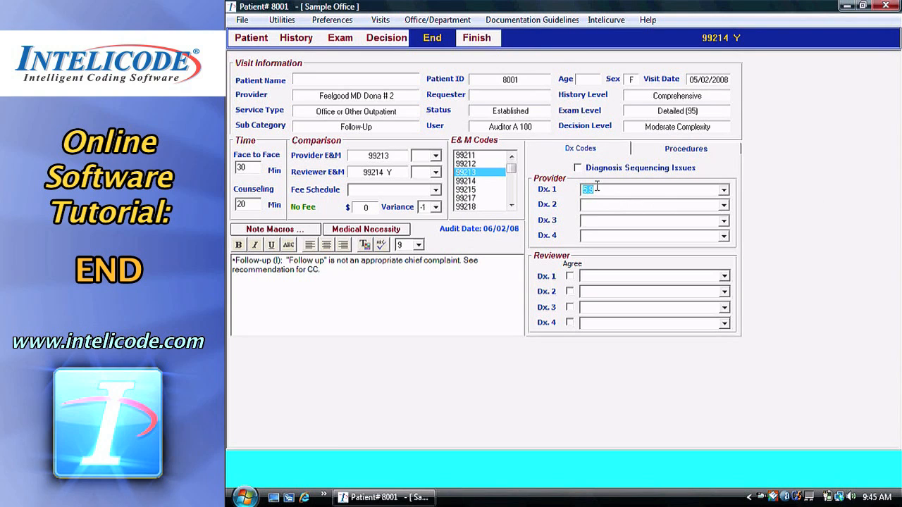
pyautogui.write('465.9 ACUTE URI NOS')
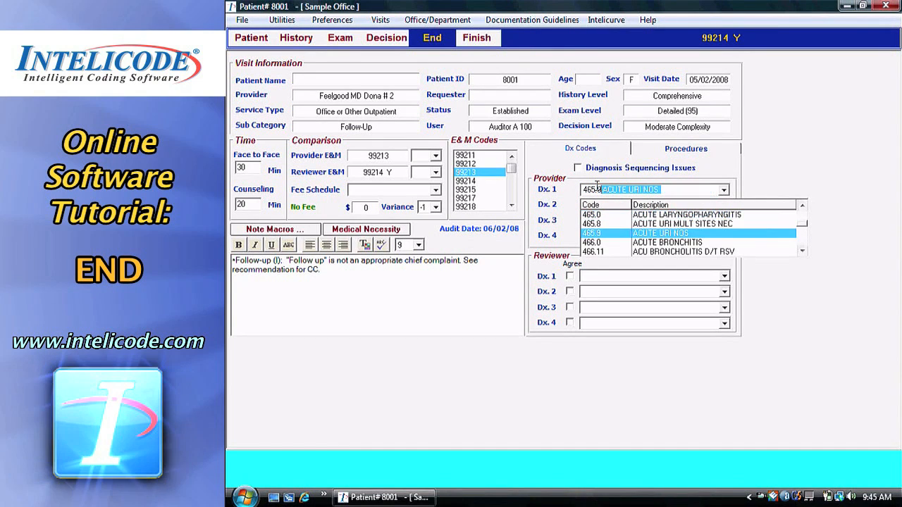
pyautogui.press('Tab')
pyautogui.write('401.')
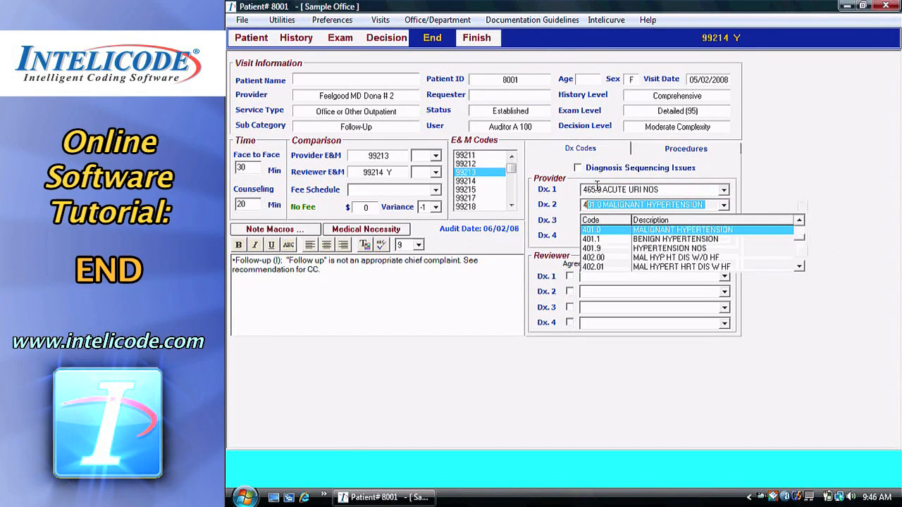
pyautogui.write('9')
pyautogui.press('Return')
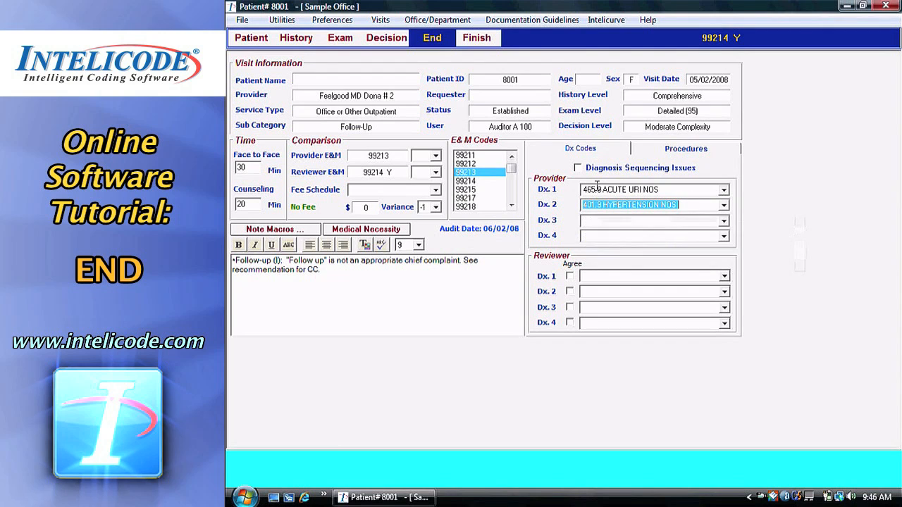
# Step: Mark the reviewer as agreeing with the provider's Dx. 1 and Dx. 2, and clear both agreements
pyautogui.click(570, 276)
pyautogui.click(570, 292)
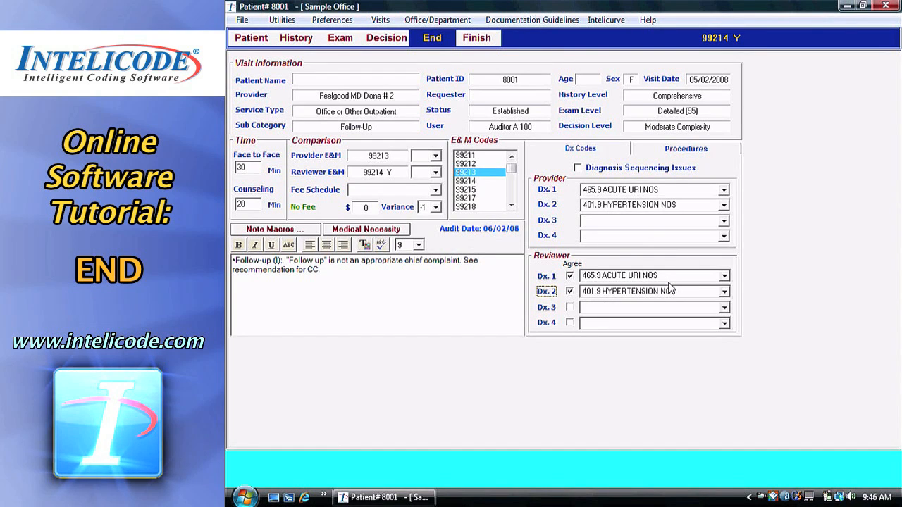
pyautogui.click(570, 290)
pyautogui.click(569, 275)
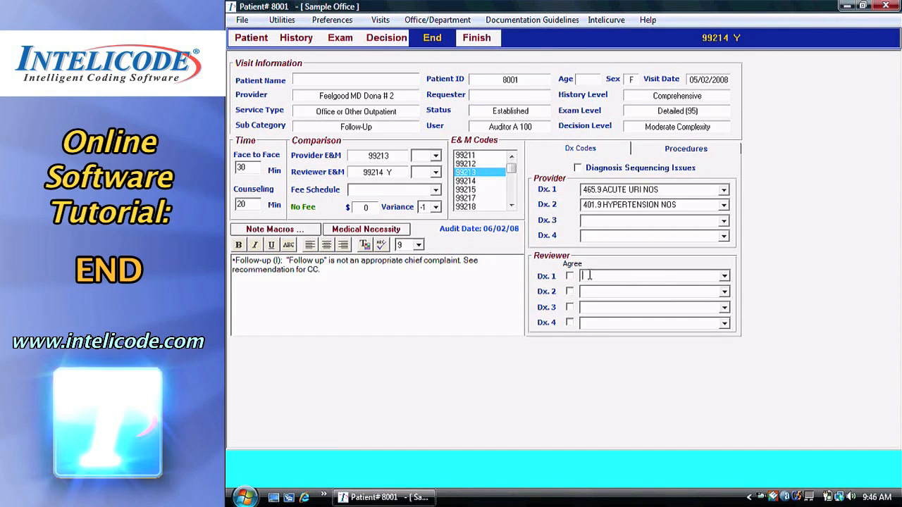
# Step: Enter 786.2 COUGH as the reviewer's Dx. 1 and flag the visit for diagnosis sequencing issues
pyautogui.write('786.2 COUGH')
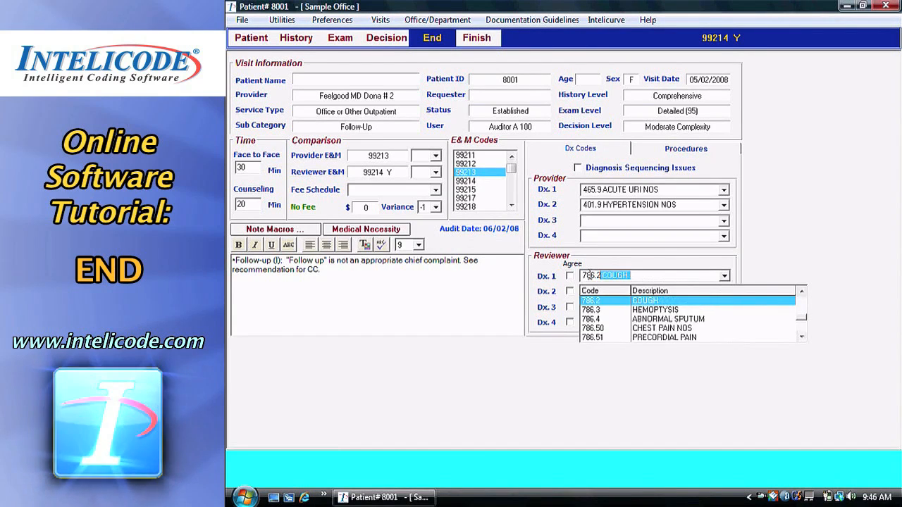
pyautogui.press('Return')
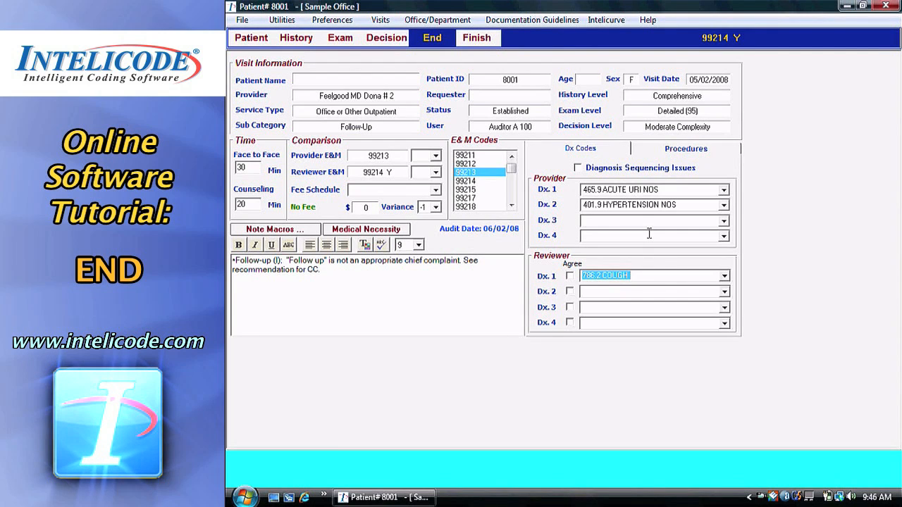
pyautogui.click(577, 169)
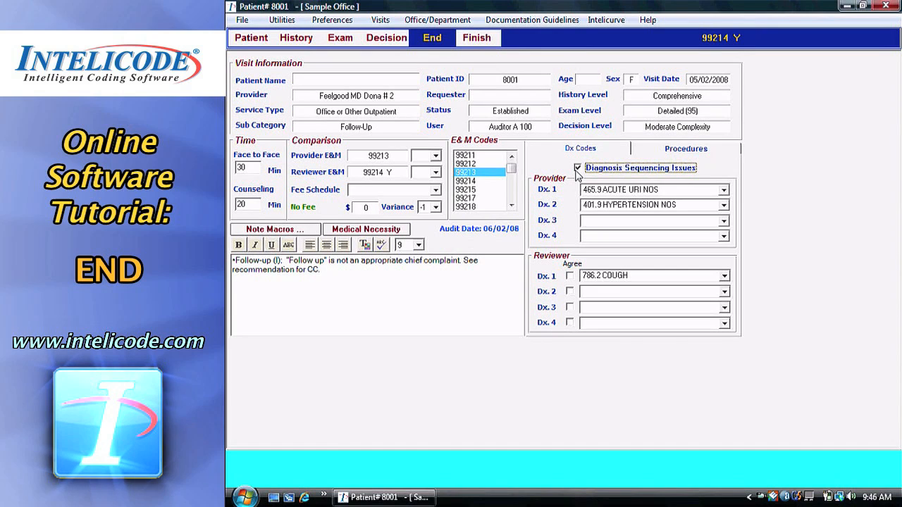
# Step: Enter 90772 Ther/proph/diag inj, sc/im as the provider's first procedure and mark the reviewer as agreeing with it
pyautogui.click(646, 151)
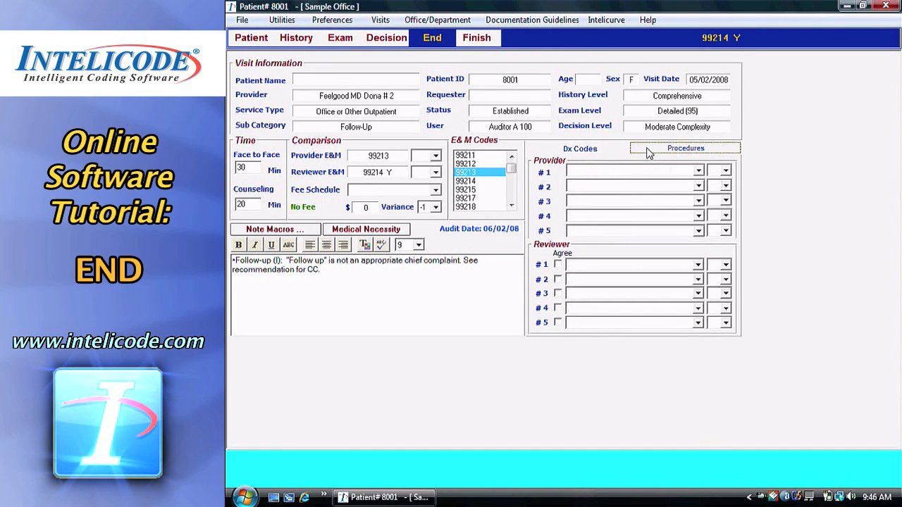
pyautogui.click(602, 169)
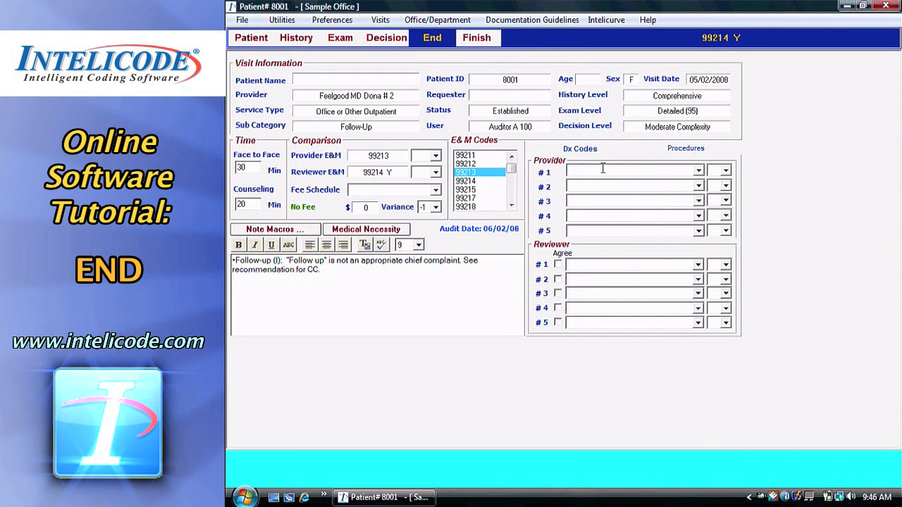
pyautogui.write('90')
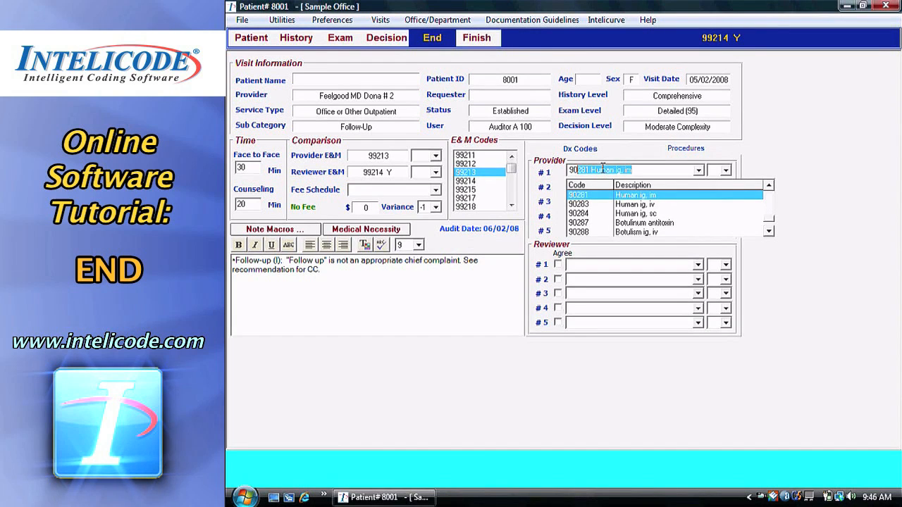
pyautogui.write('772')
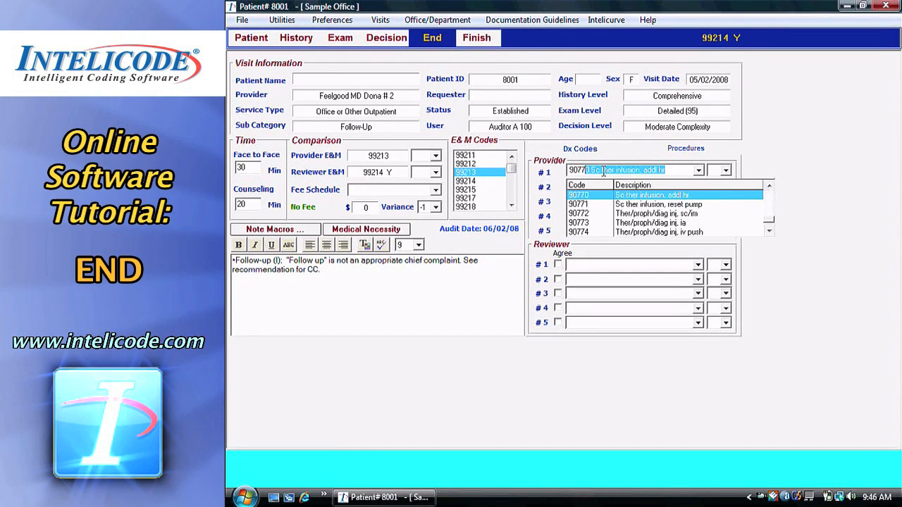
pyautogui.press('Return')
pyautogui.click(557, 264)
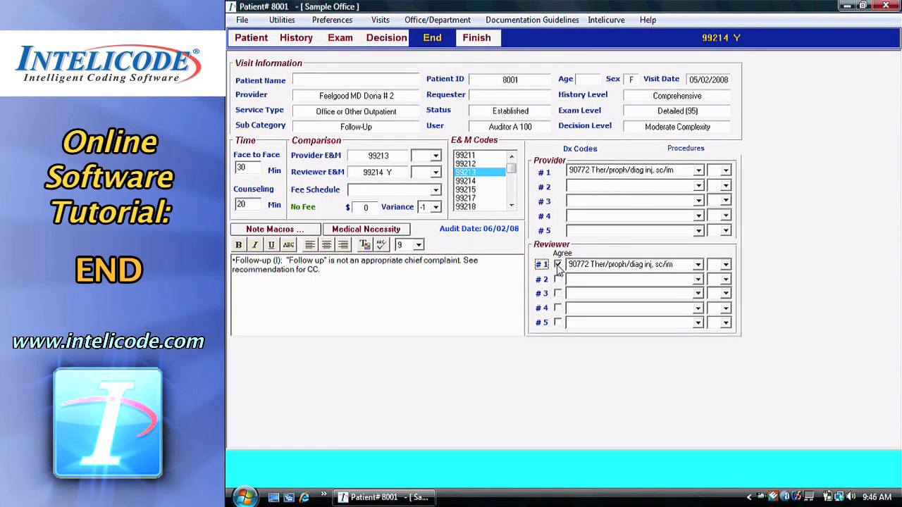
# Step: Enter 20610 Drain/inject, joint/bursa as the provider's second procedure and mark the reviewer as agreeing with it
pyautogui.click(577, 188)
pyautogui.write('20610 Drain/inject, joint/bursa')
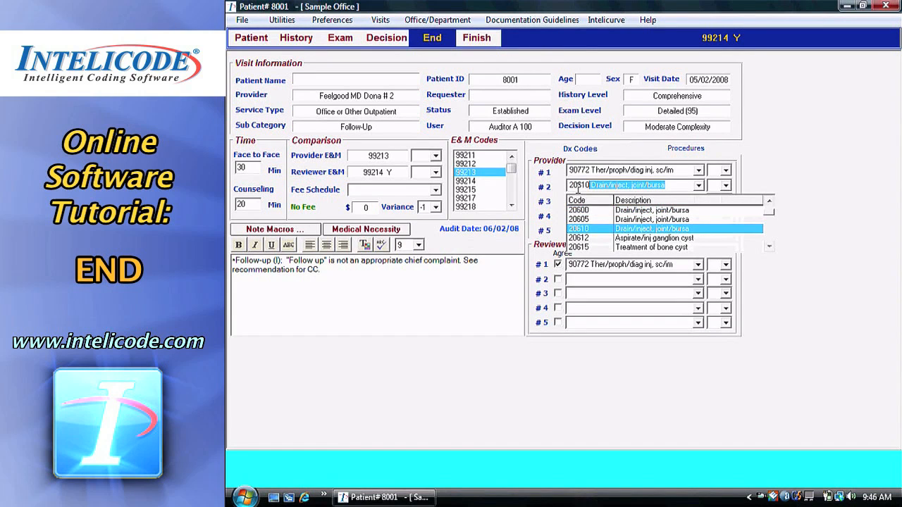
pyautogui.press('Return')
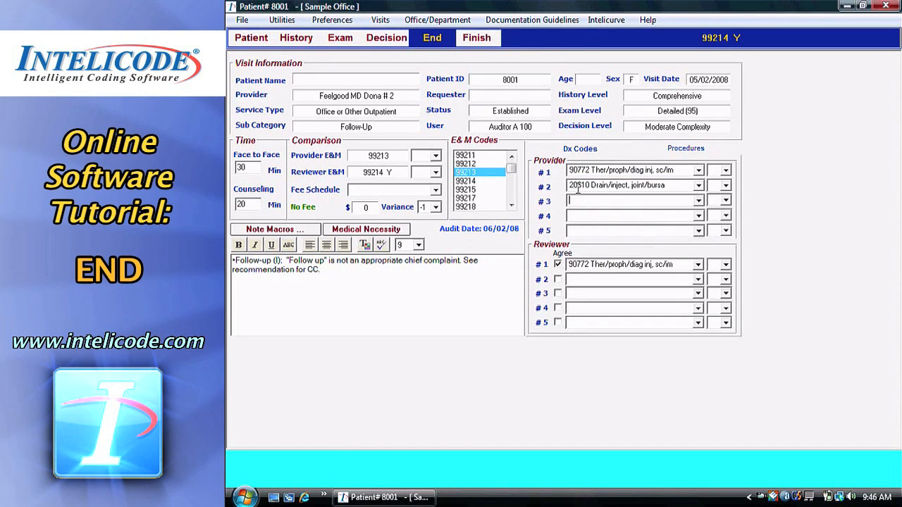
pyautogui.click(557, 280)
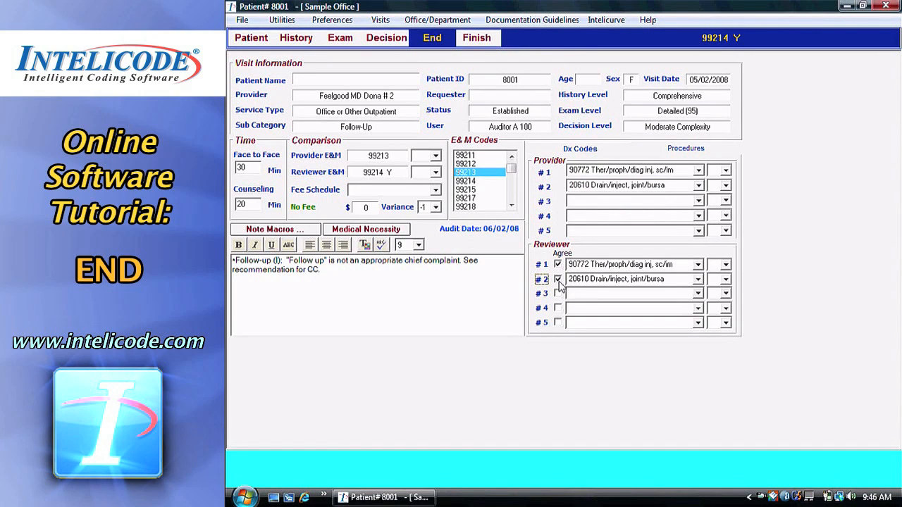
# Step: View the first procedure's modifiers, assign modifier 25 to the provider's E&M code, and view the reviewer's E&M modifier options
pyautogui.click(726, 172)
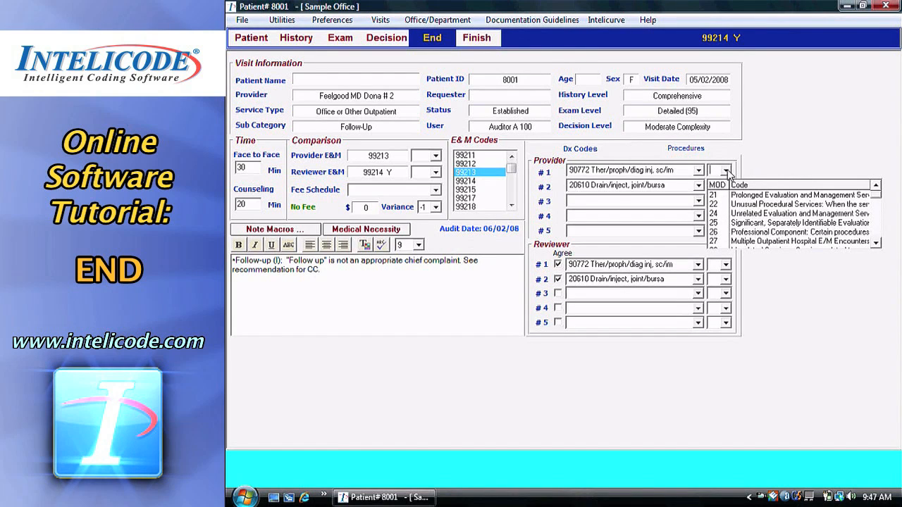
pyautogui.click(725, 171)
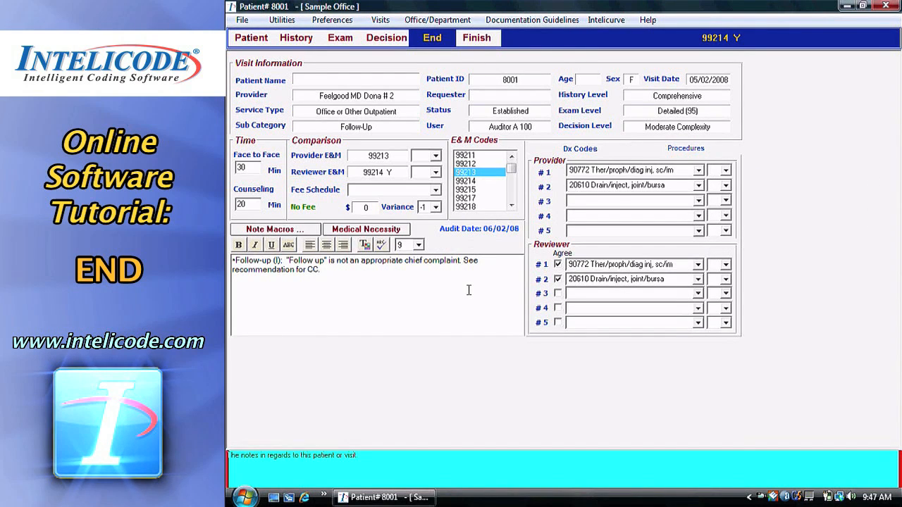
pyautogui.click(436, 156)
pyautogui.scroll(1, 433, 169)
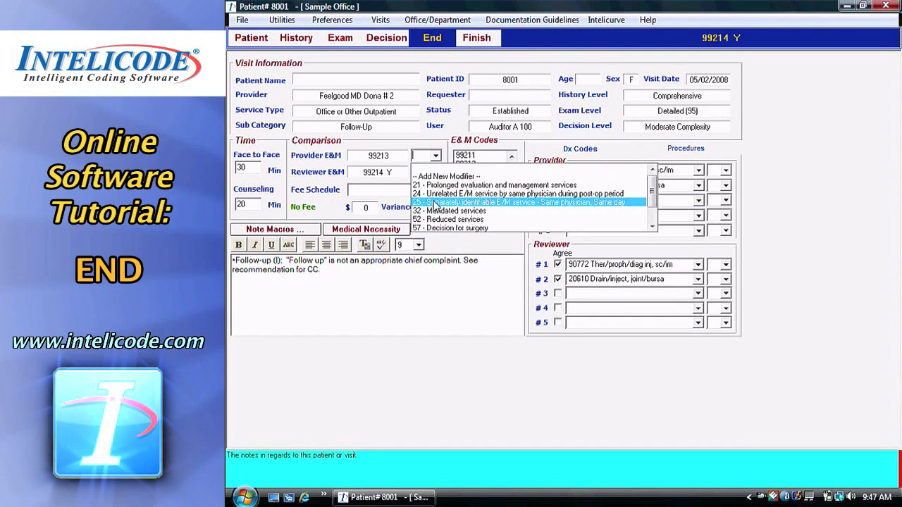
pyautogui.click(435, 203)
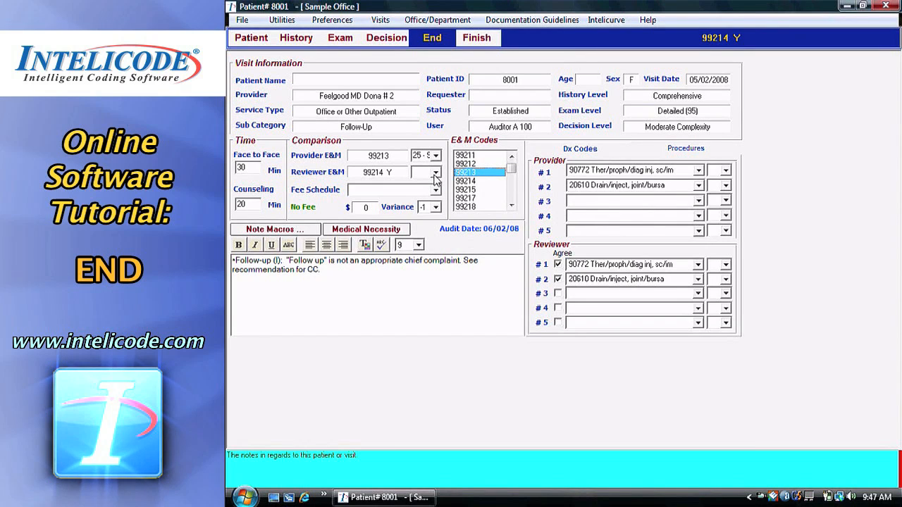
pyautogui.click(435, 174)
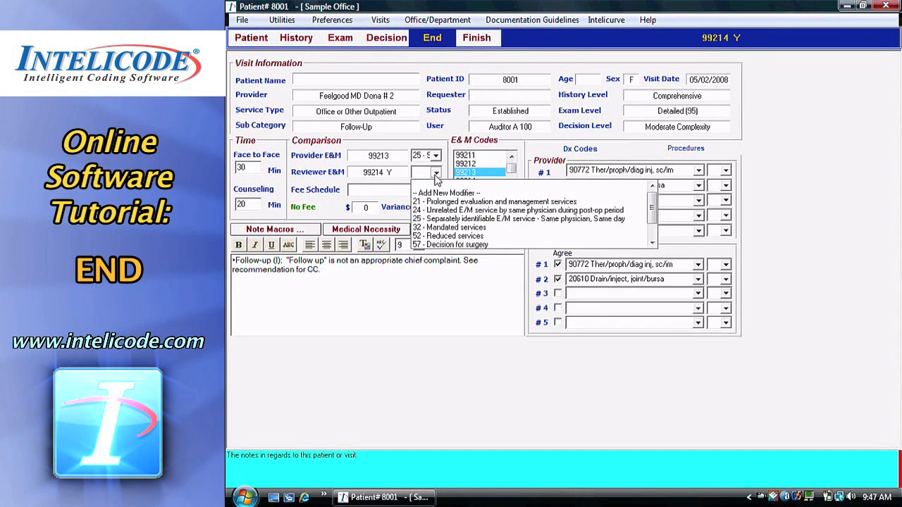
pyautogui.click(435, 174)
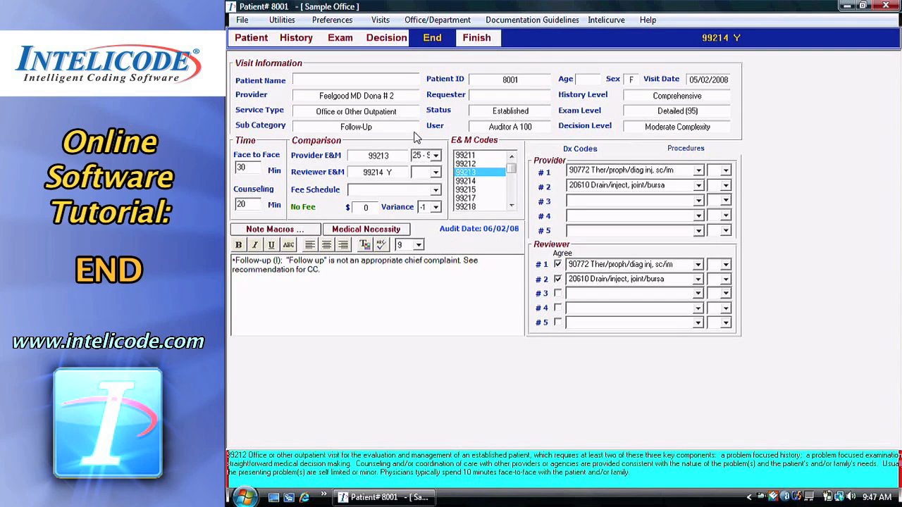
# Step: Change the exam type to General Multi System Exam (97) and return to the End screen, declining the switch to the highest coded exam
pyautogui.click(351, 42)
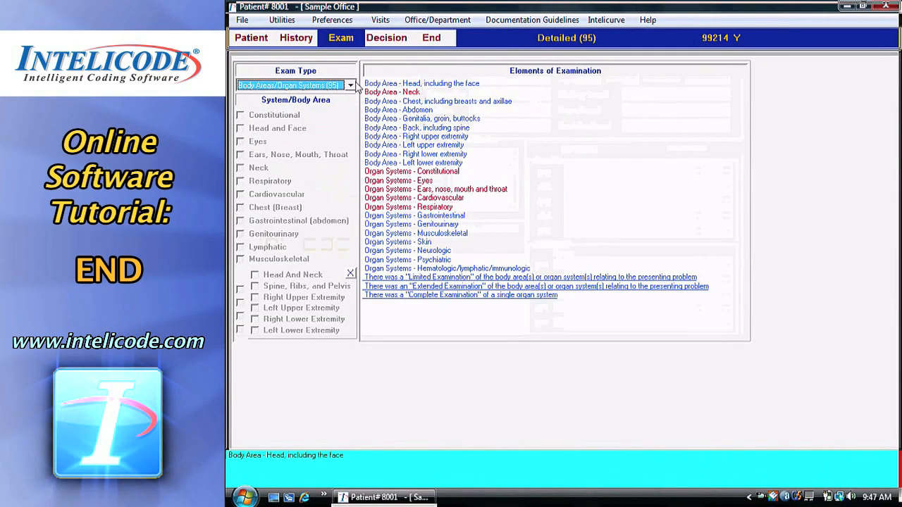
pyautogui.click(351, 86)
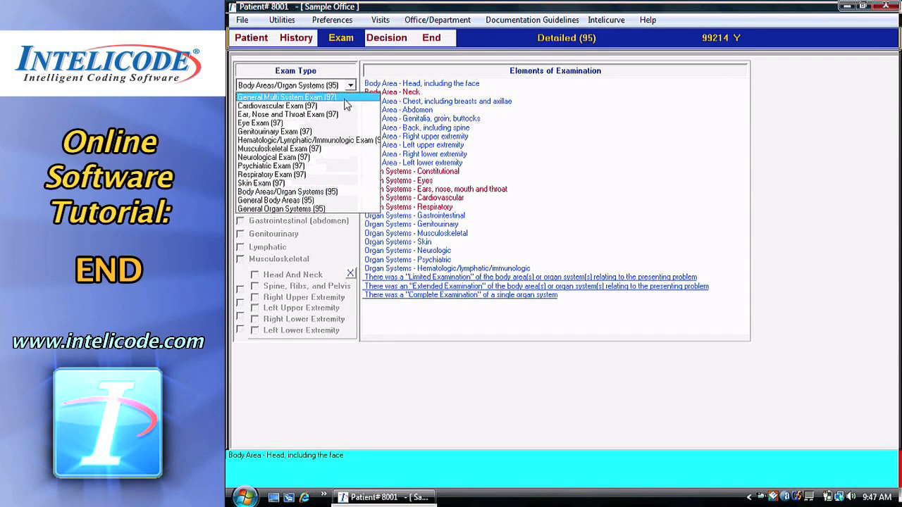
pyautogui.click(331, 94)
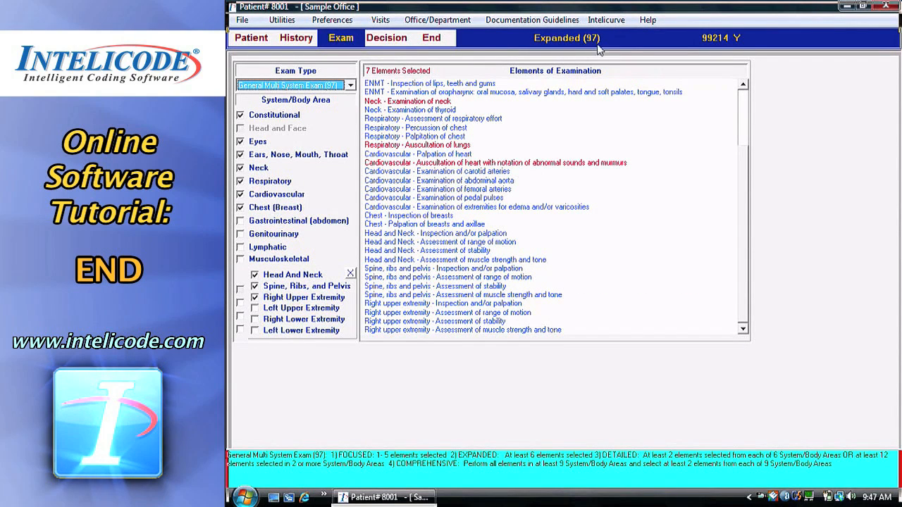
pyautogui.click(431, 38)
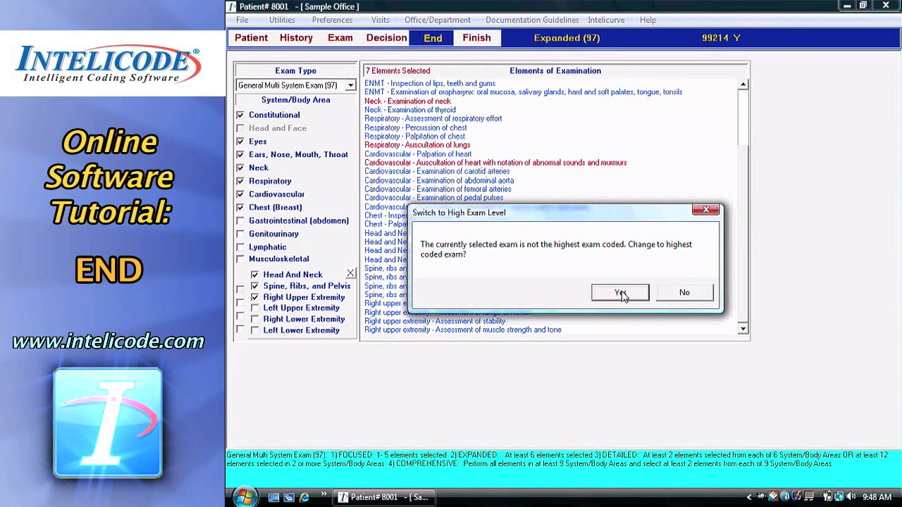
pyautogui.click(684, 293)
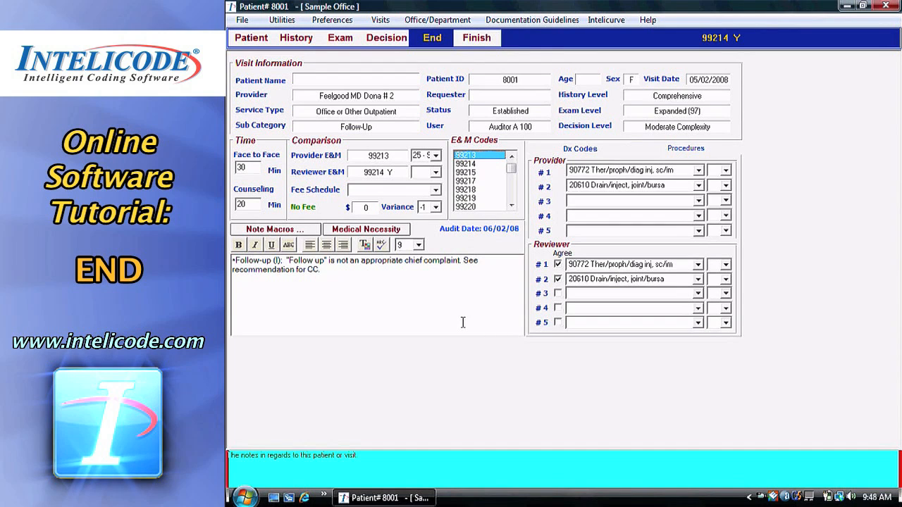
# Step: Finish the patient visit audit and save it without printing
pyautogui.click(484, 41)
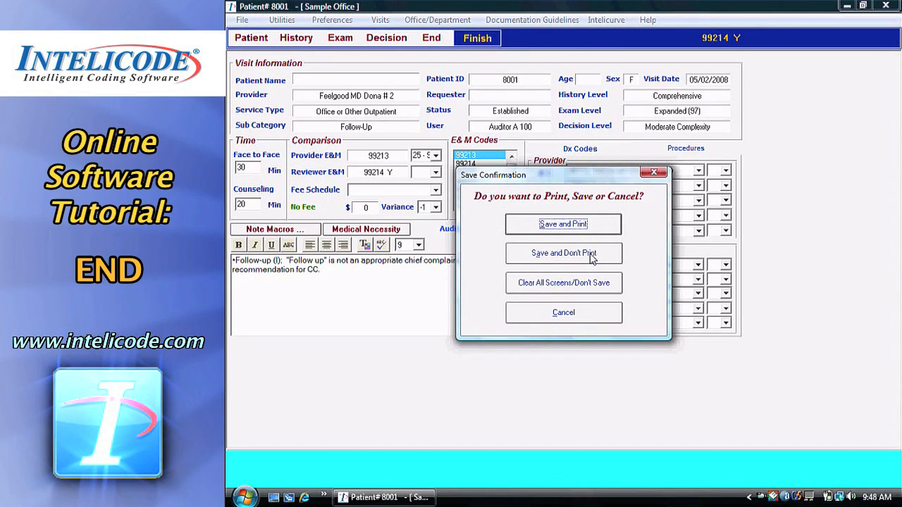
pyautogui.click(563, 254)
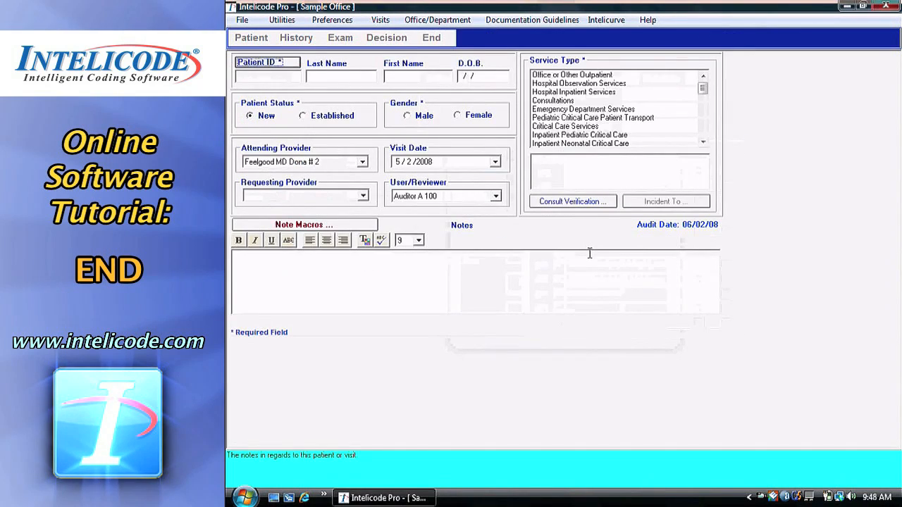